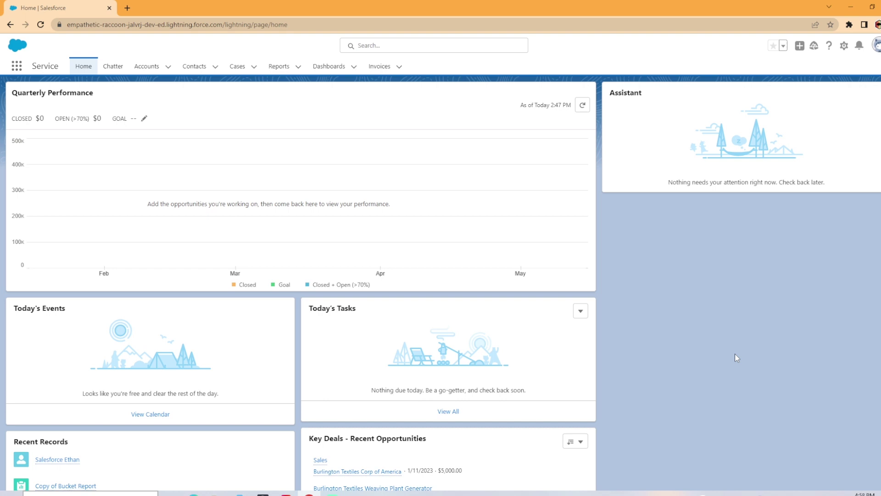
- Open Copy of Bucket Report from the Reports list and choose Subscribe from its Edit menu
click(279, 66)
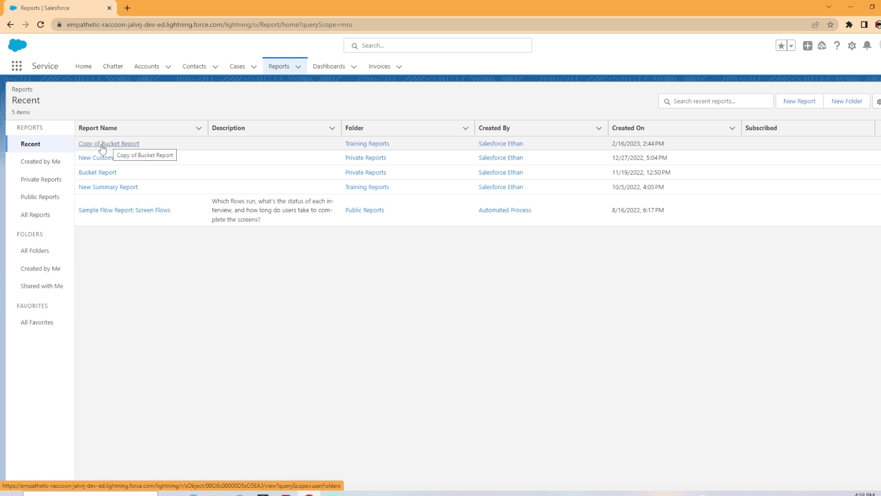
click(119, 144)
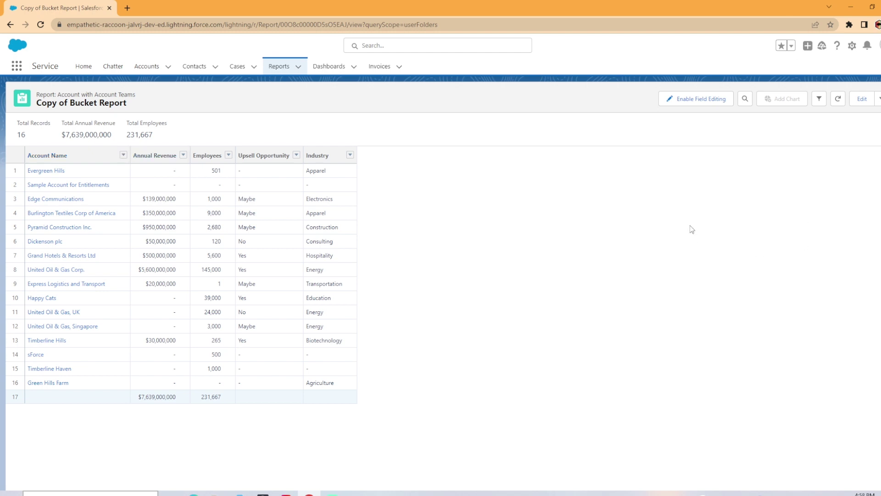
click(879, 98)
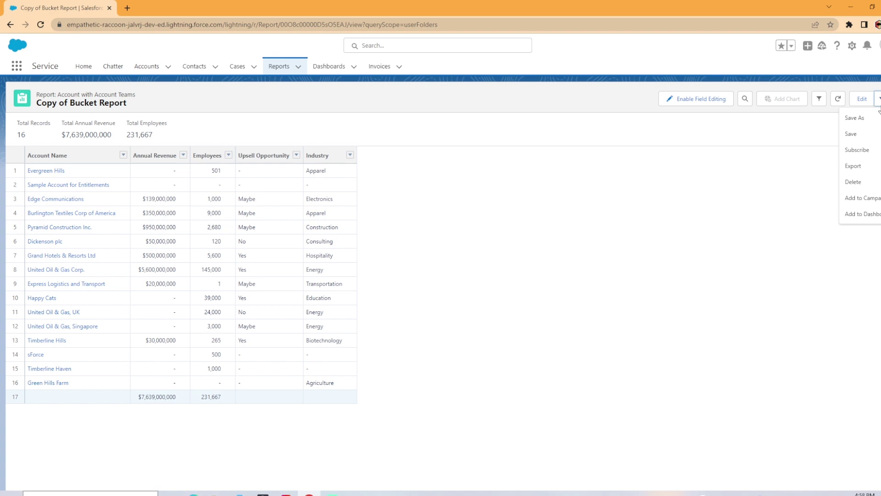
click(856, 150)
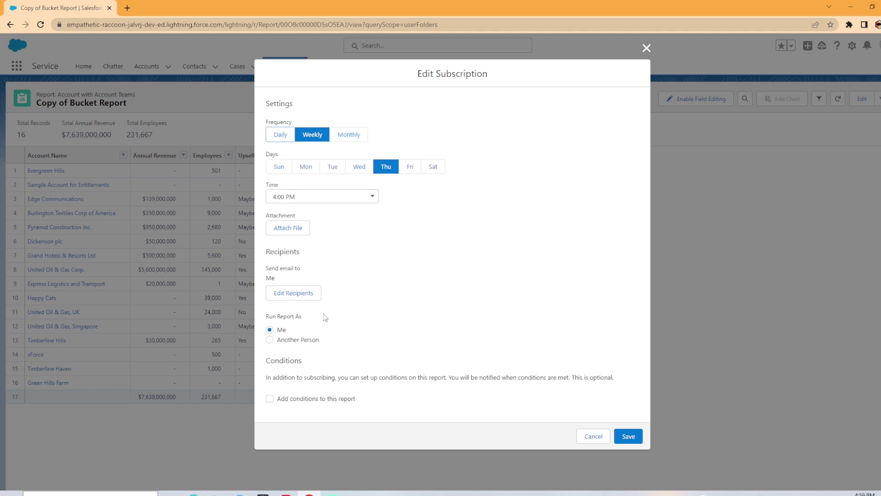
- Add a second user, with Entity type Users, to the subscription recipients alongside Me
click(295, 295)
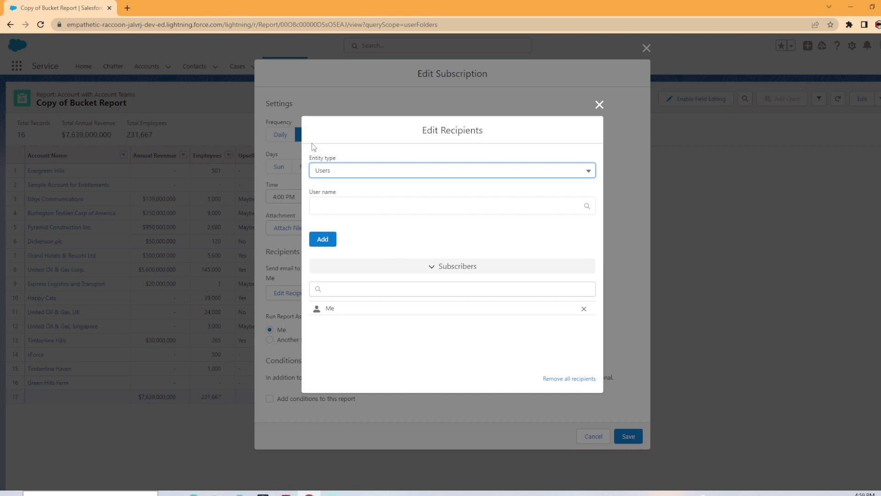
click(341, 170)
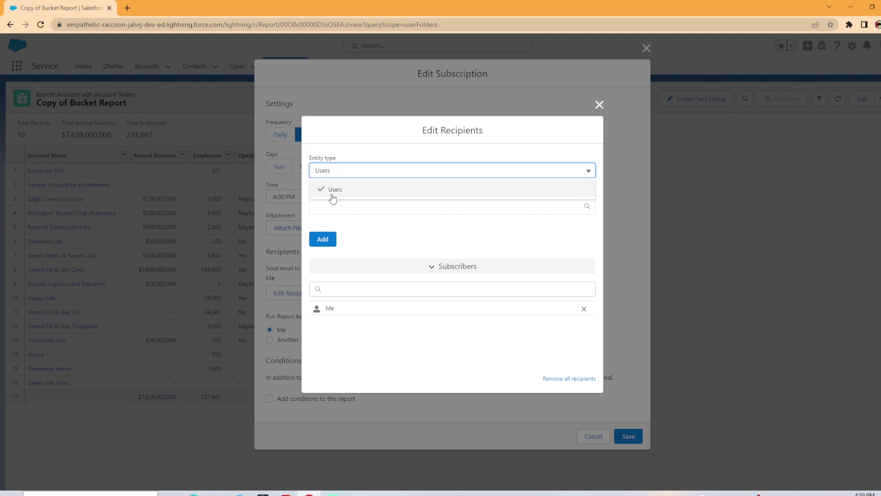
click(331, 196)
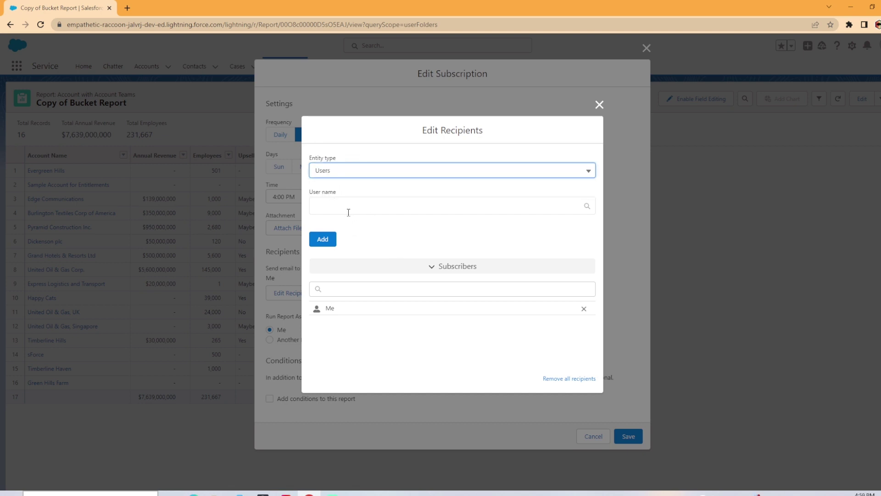
click(349, 210)
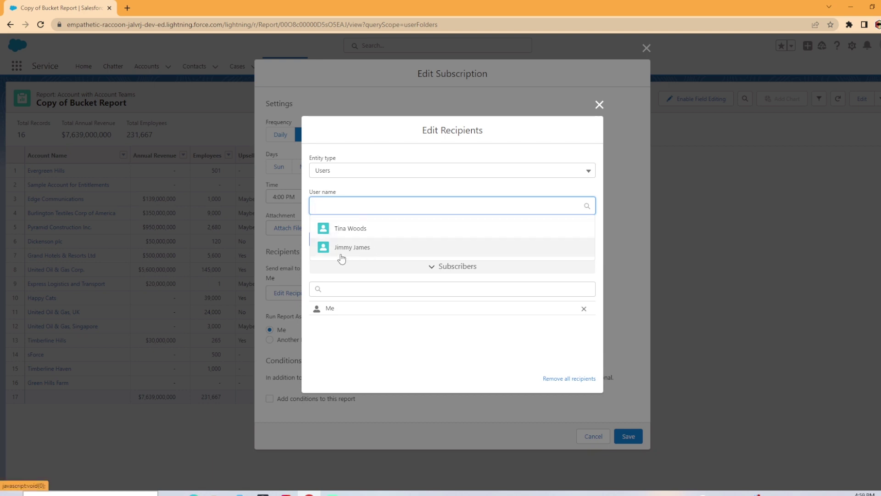
click(348, 248)
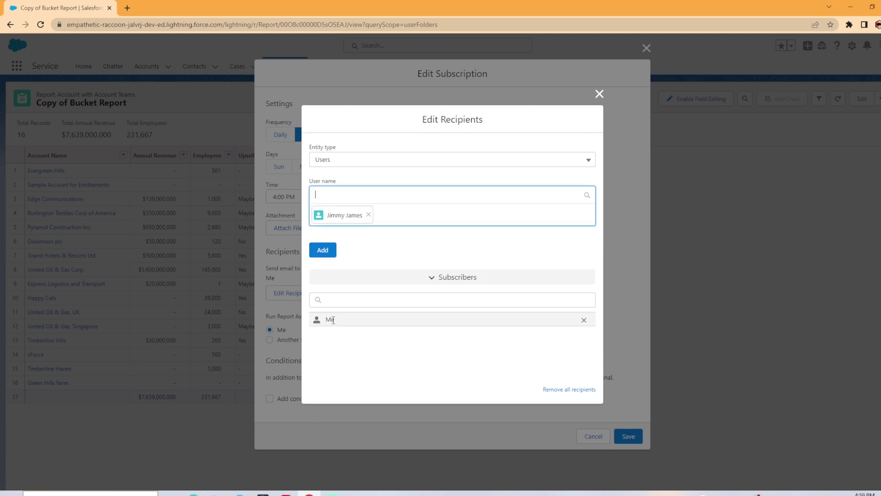
click(321, 241)
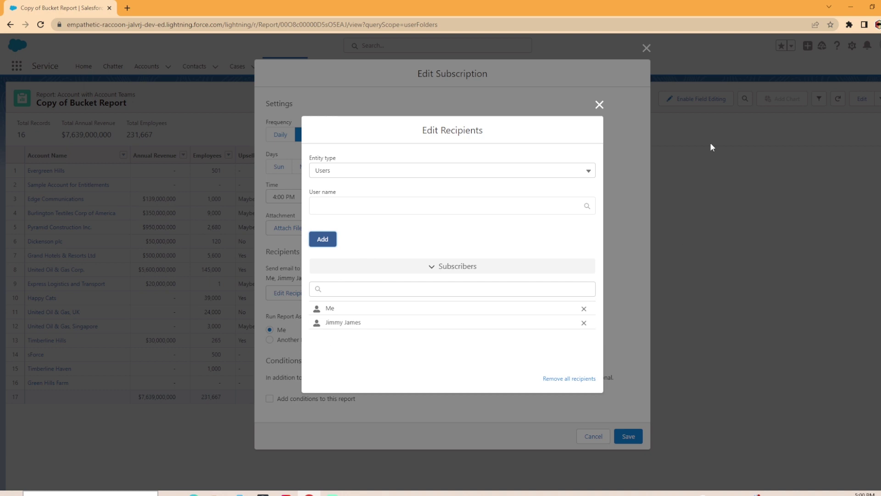
click(599, 105)
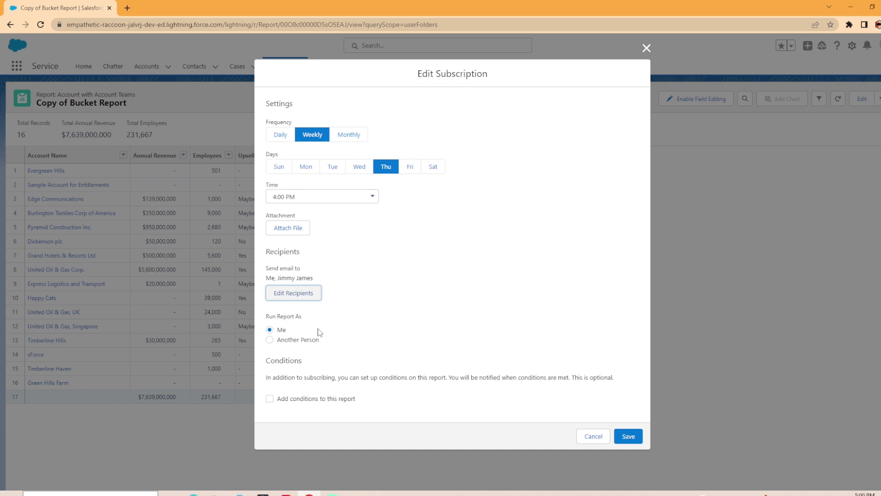
click(270, 339)
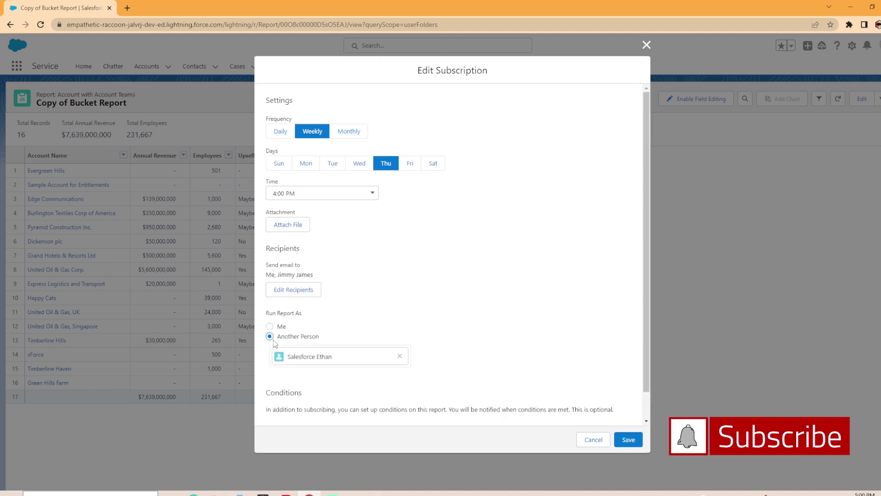
click(400, 358)
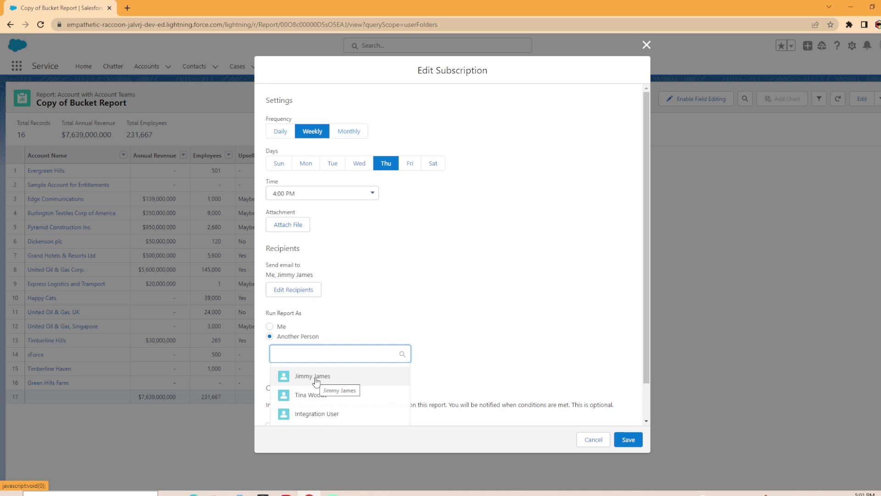
click(270, 326)
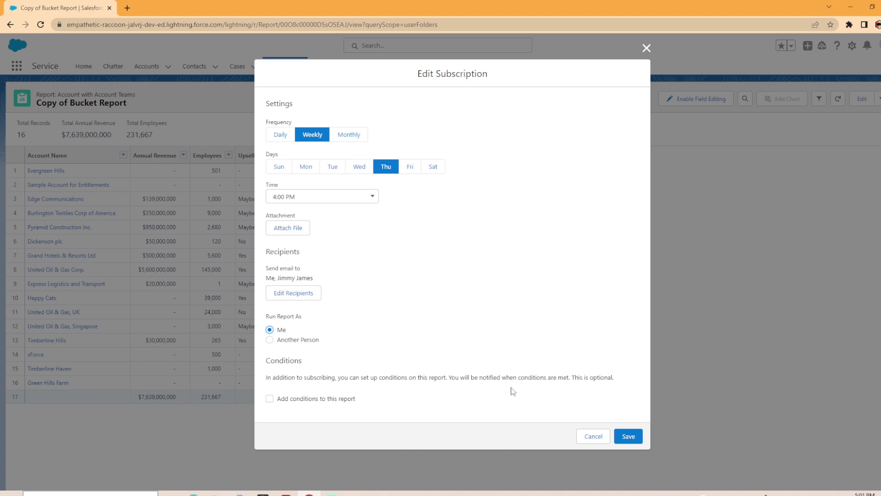
- Enable 'Add conditions to this report' and set the Aggregate to Sum of Annual Revenue
click(270, 399)
scroll(459, 385, down, 3)
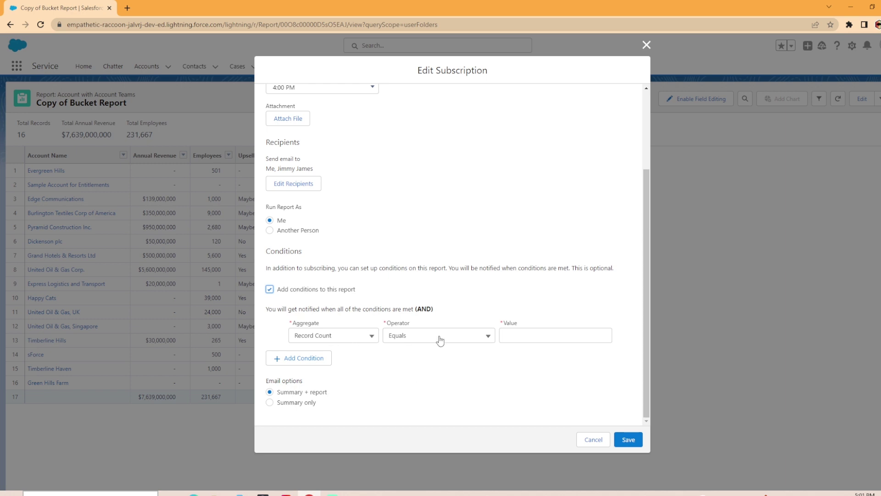
click(526, 334)
click(367, 339)
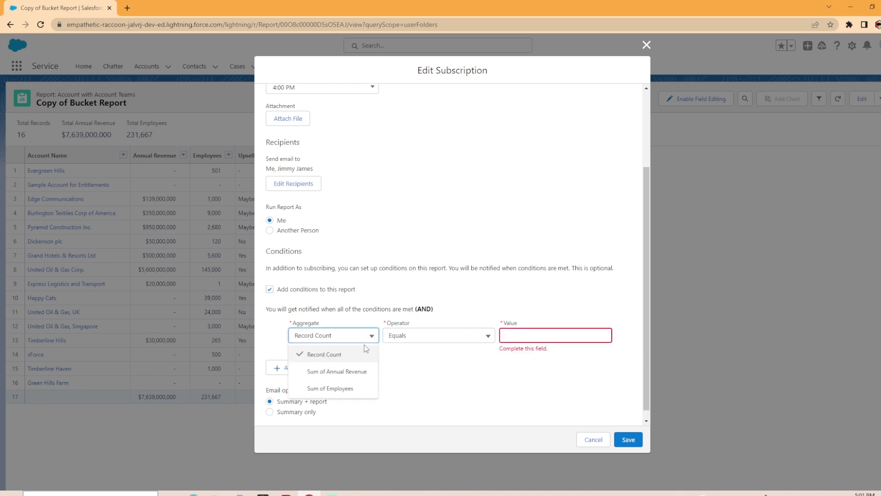
click(354, 374)
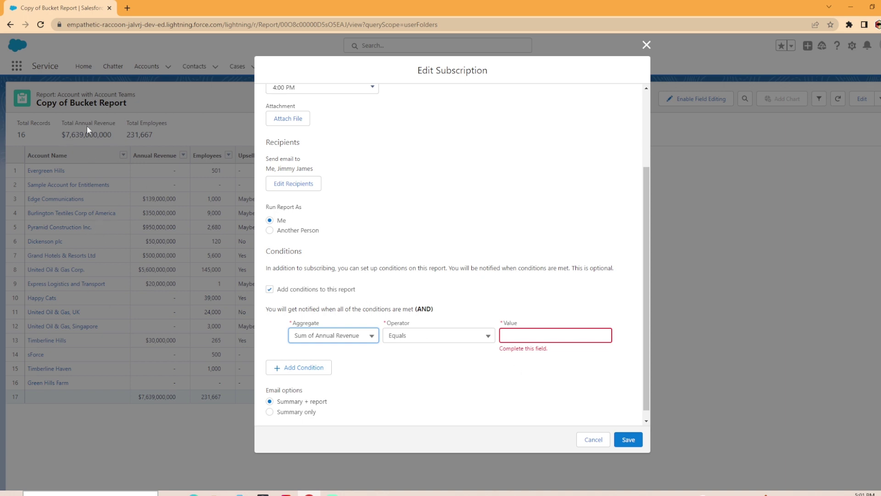
- Keep Sum of Annual Revenue as the aggregate and leave the operator at Equals
click(528, 335)
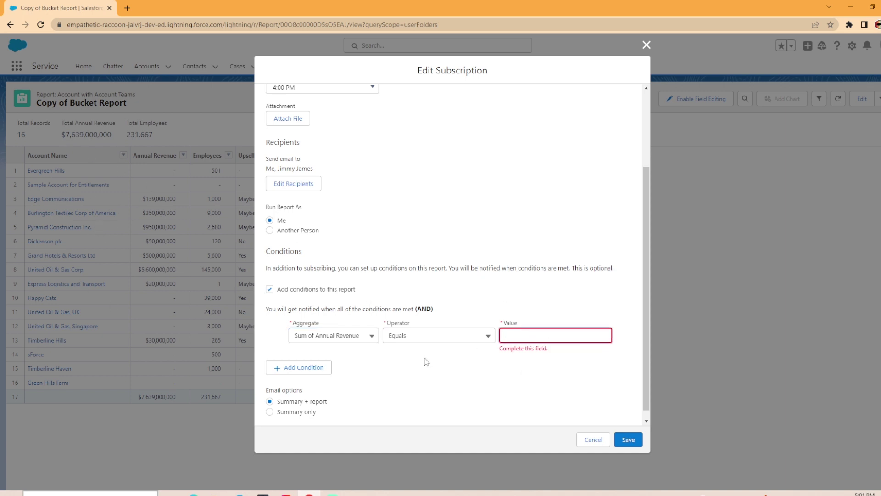
scroll(326, 205, up, 2)
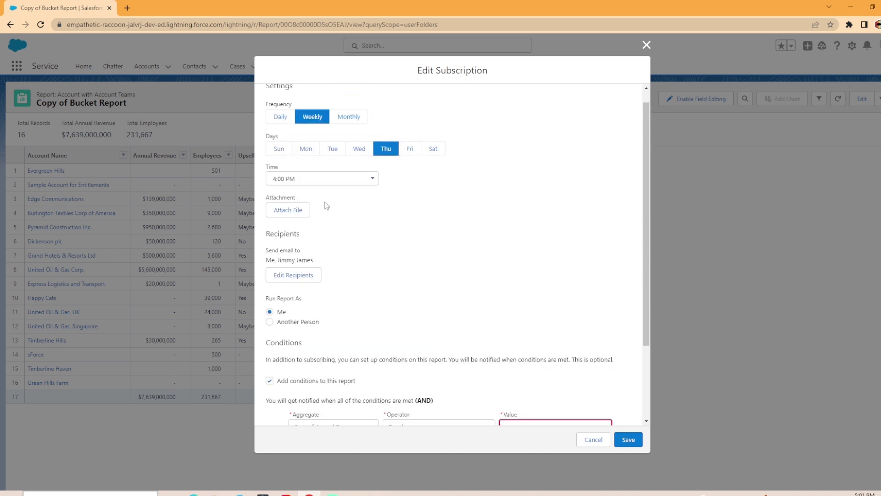
scroll(393, 346, down, 2)
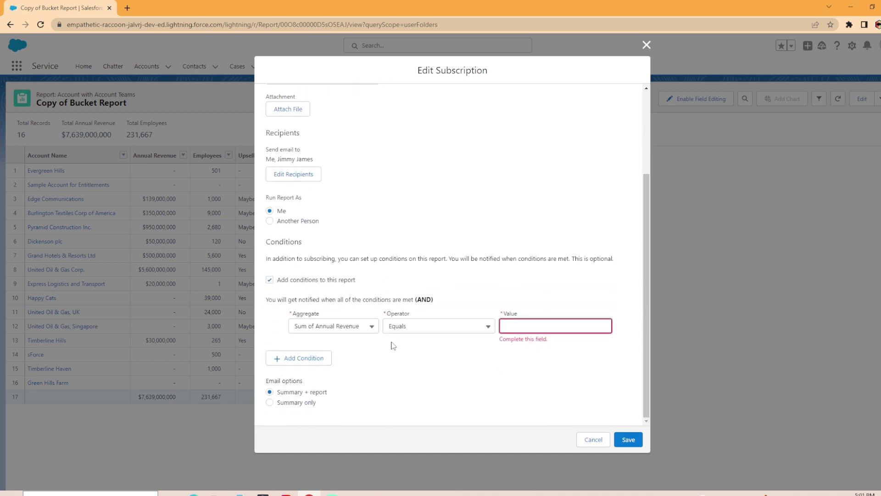
click(337, 327)
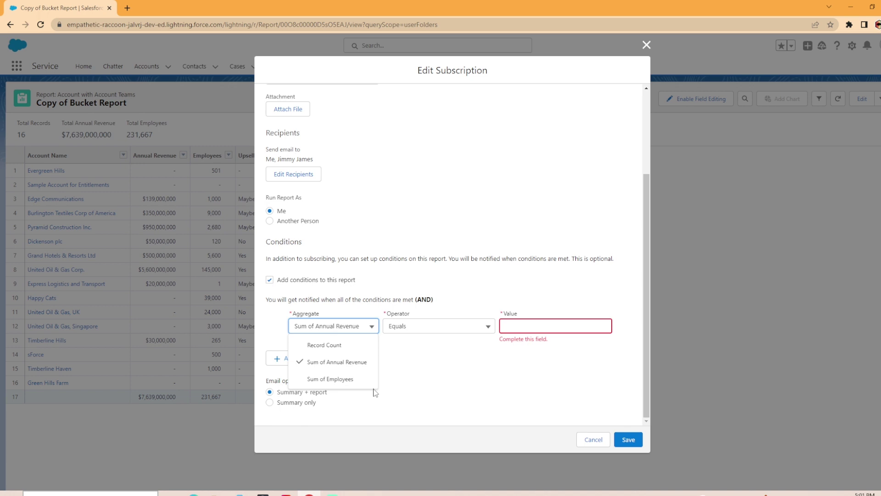
click(418, 362)
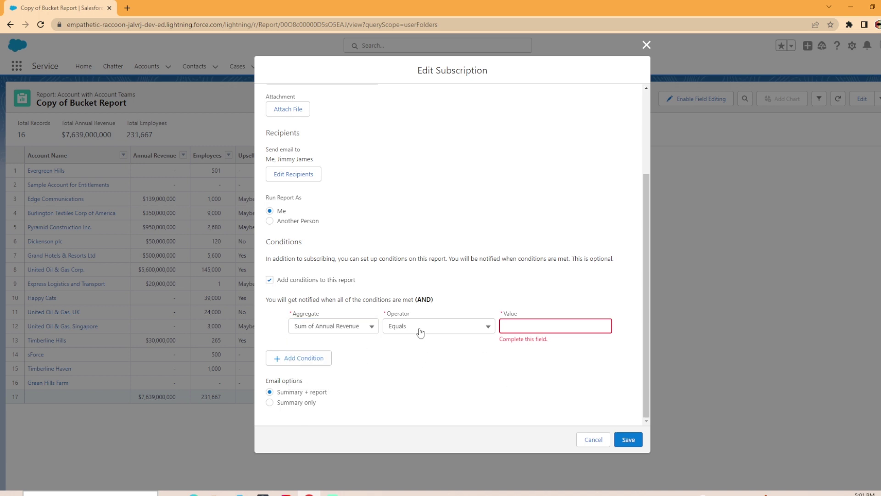
click(421, 329)
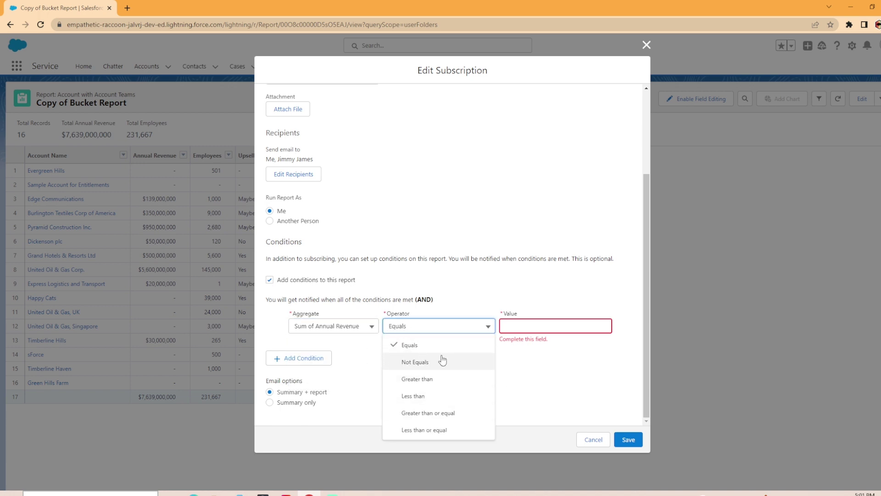
click(358, 378)
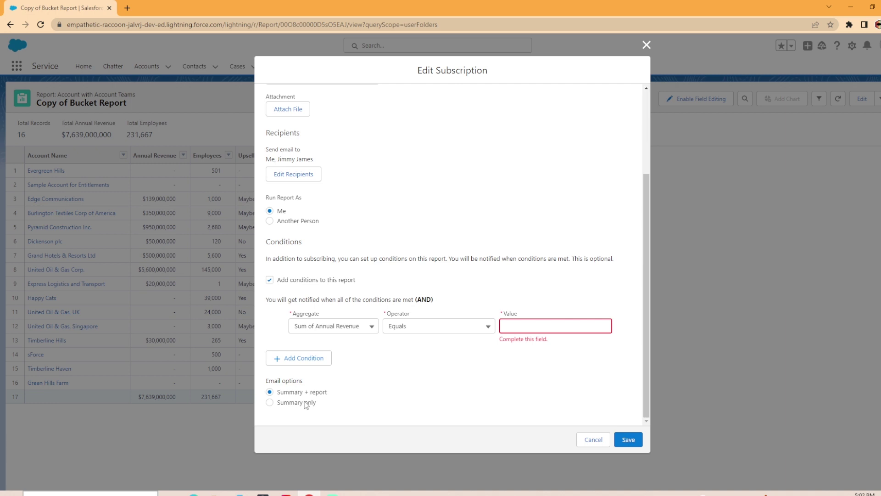
scroll(305, 399, up, 3)
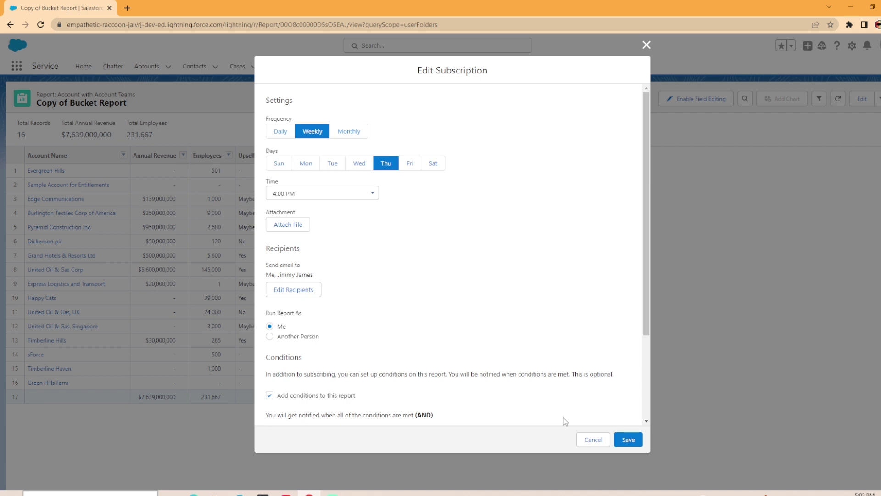
- Close Edit Subscription without saving and return to the Reports list
click(646, 45)
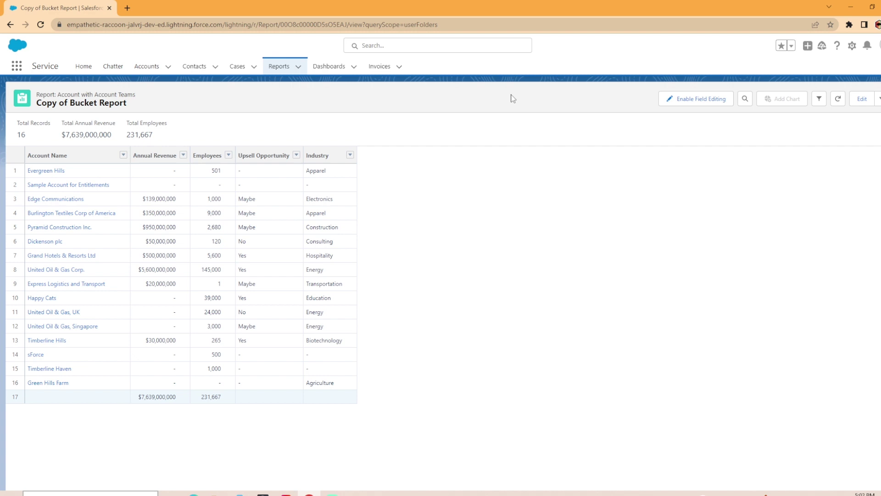
click(271, 69)
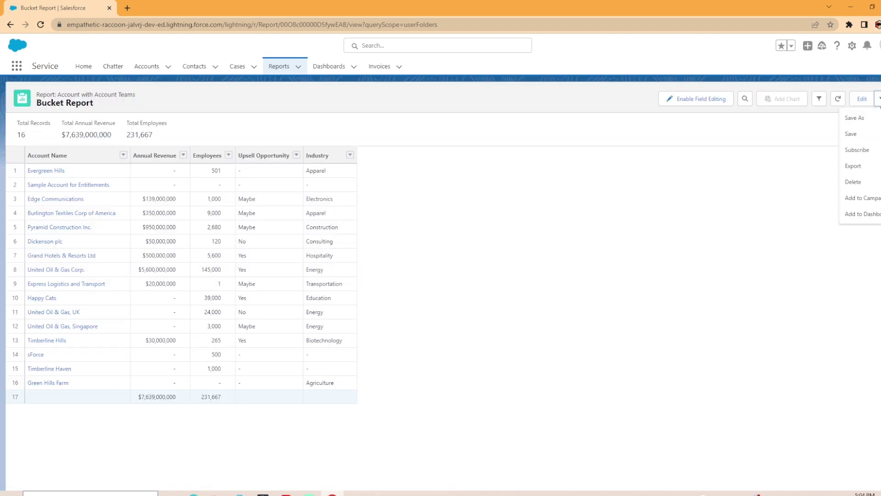
click(858, 150)
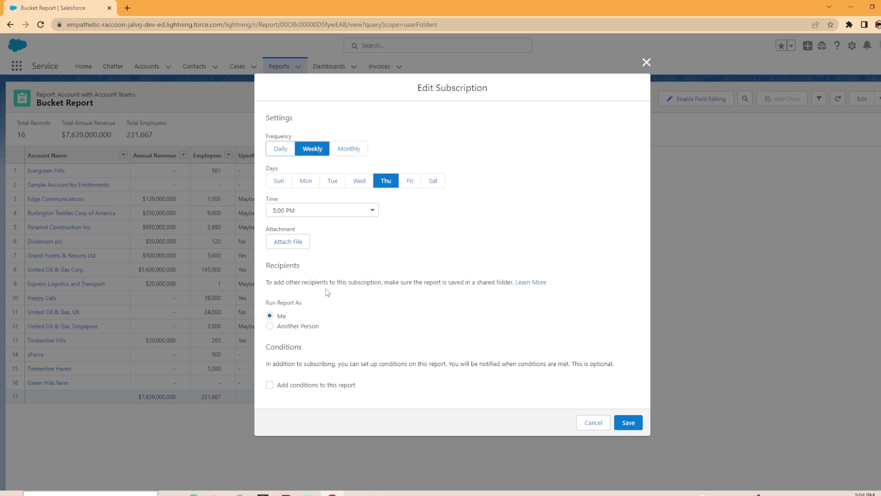
click(647, 63)
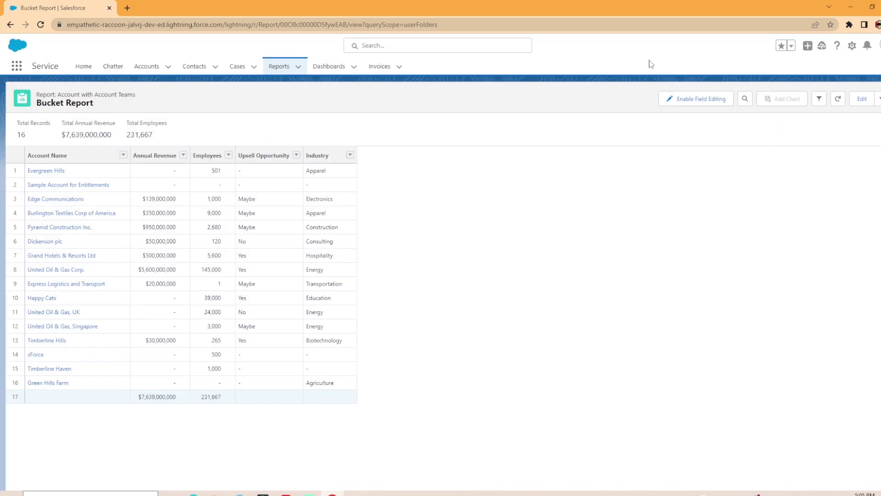